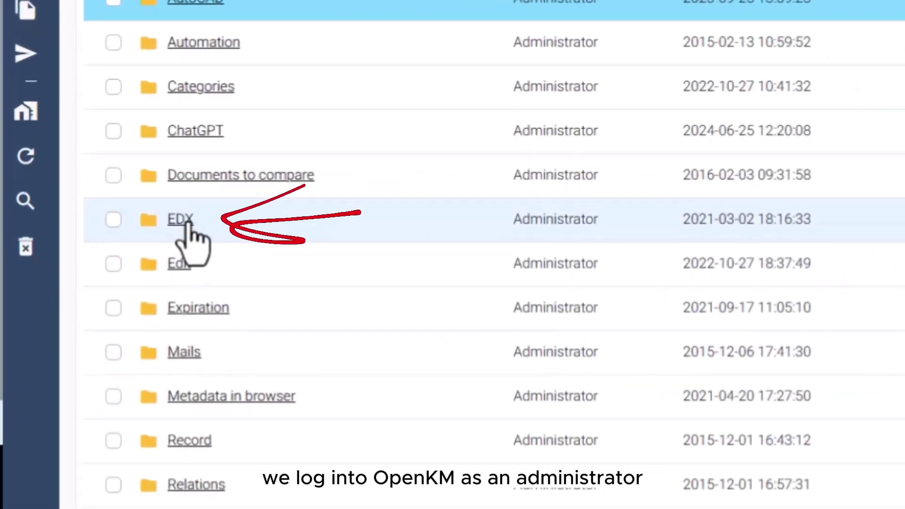
Check the EDX repository folder's contents, then move to the templates area
left_click(189, 233)
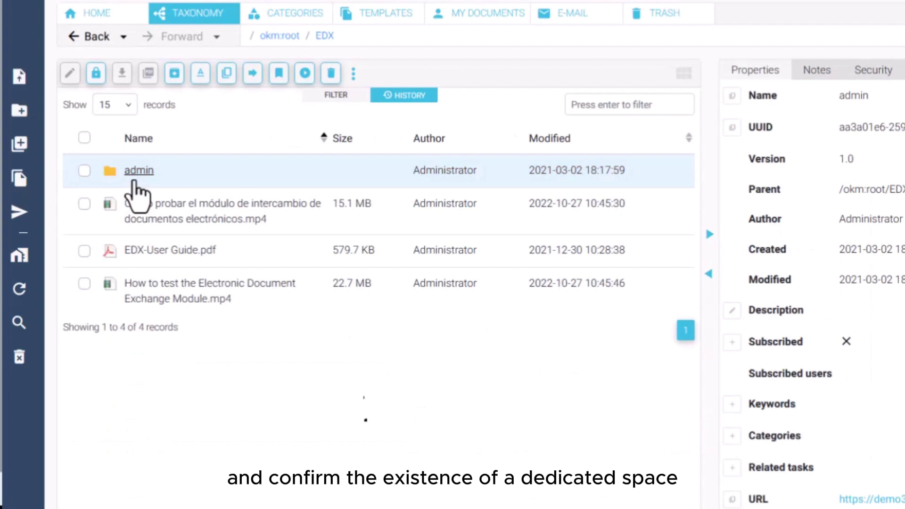
left_click(383, 13)
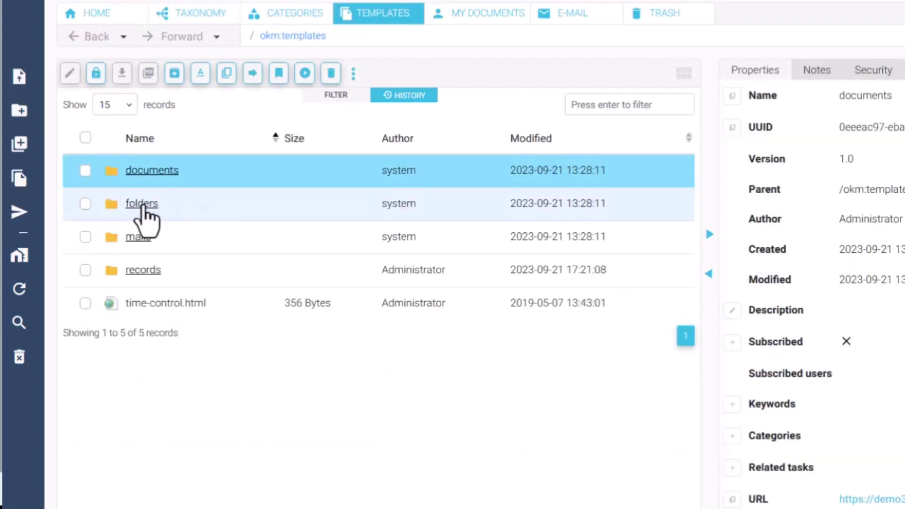
Browse the Client template's Docs from/Fees and HR/Holidays folders under templates/folders/EDX
left_click(141, 203)
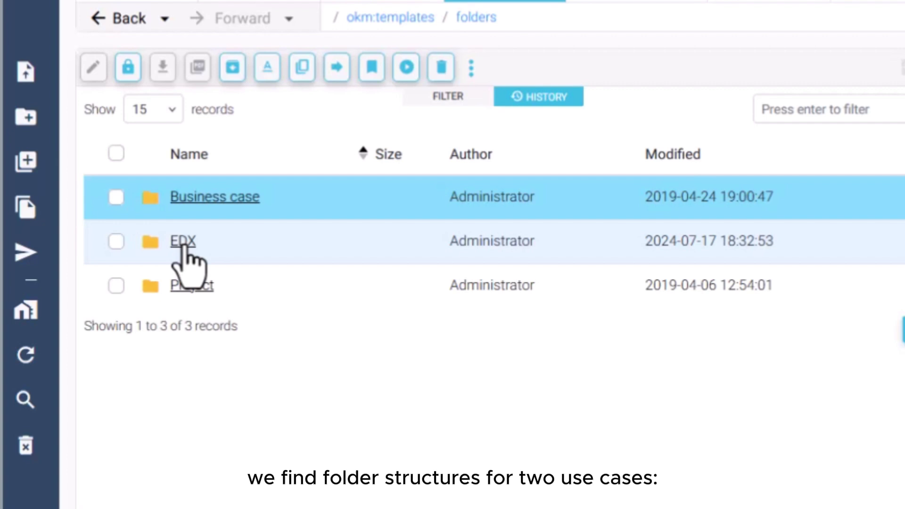
left_click(183, 241)
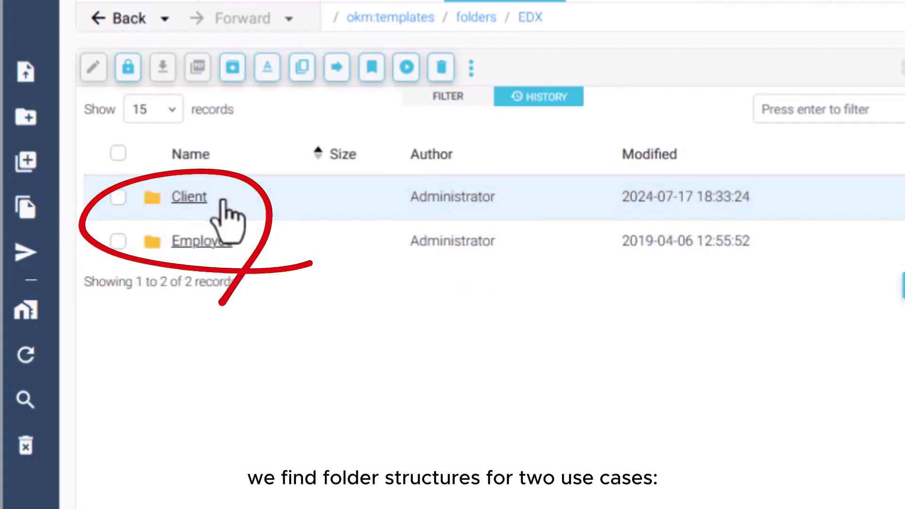
left_click(189, 197)
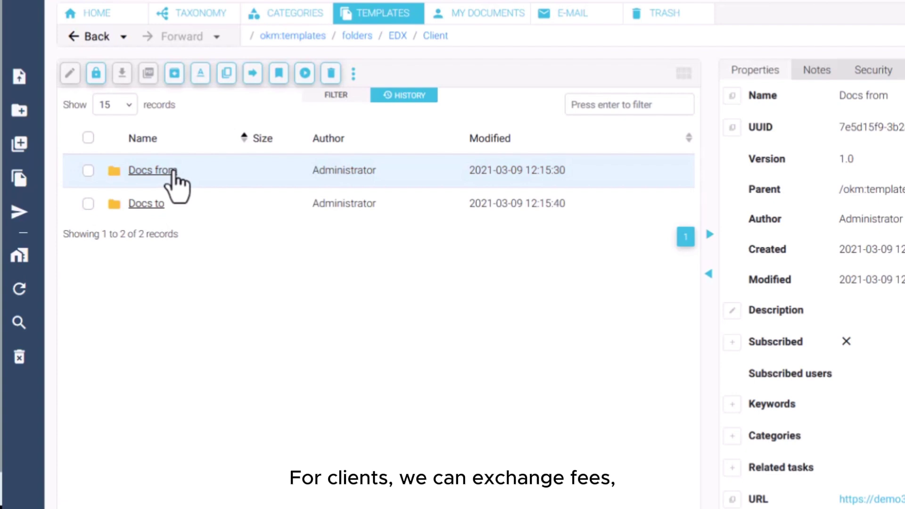
left_click(152, 170)
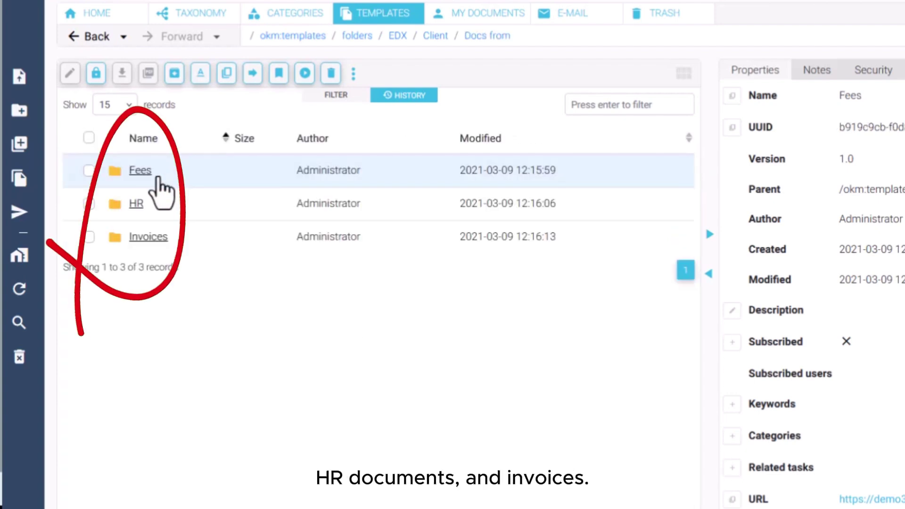
left_click(162, 173)
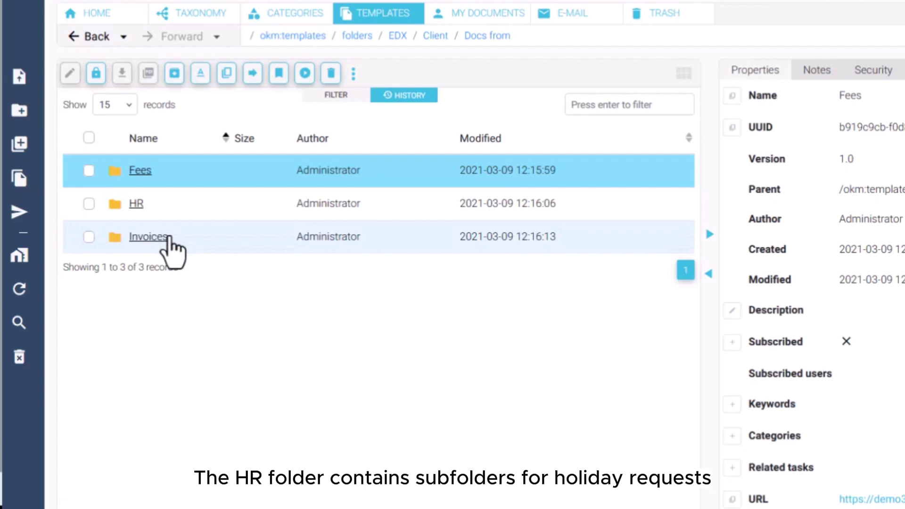
double_click(136, 203)
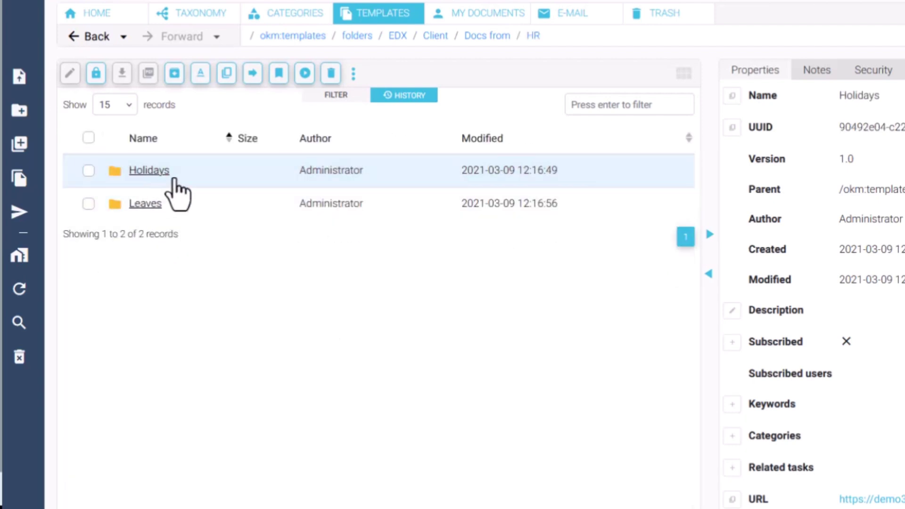
left_click(176, 181)
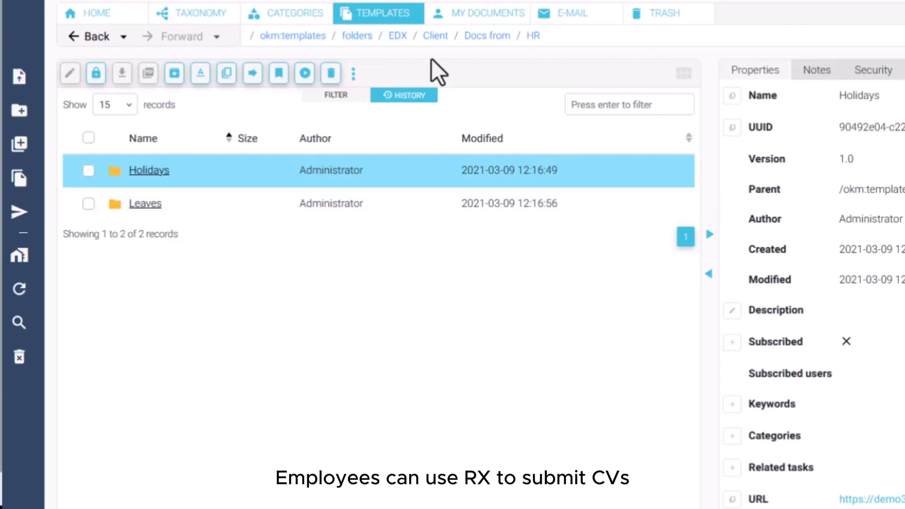
Browse the Employee template's Docs from and Docs to folders, then sign in to EDX as administrator
left_click(398, 35)
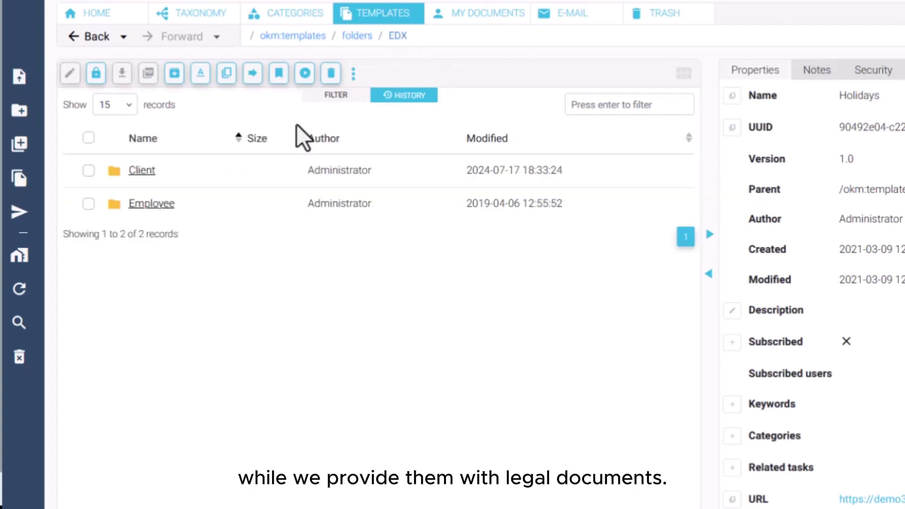
double_click(160, 205)
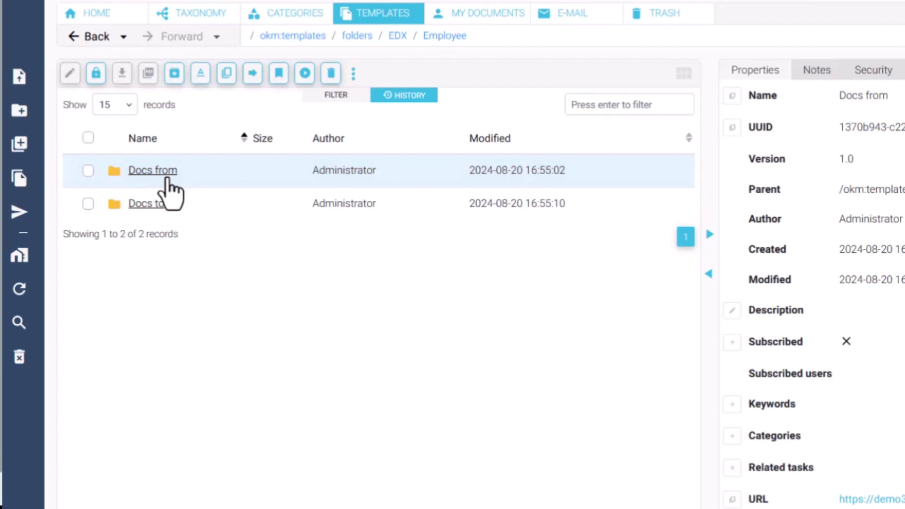
double_click(153, 170)
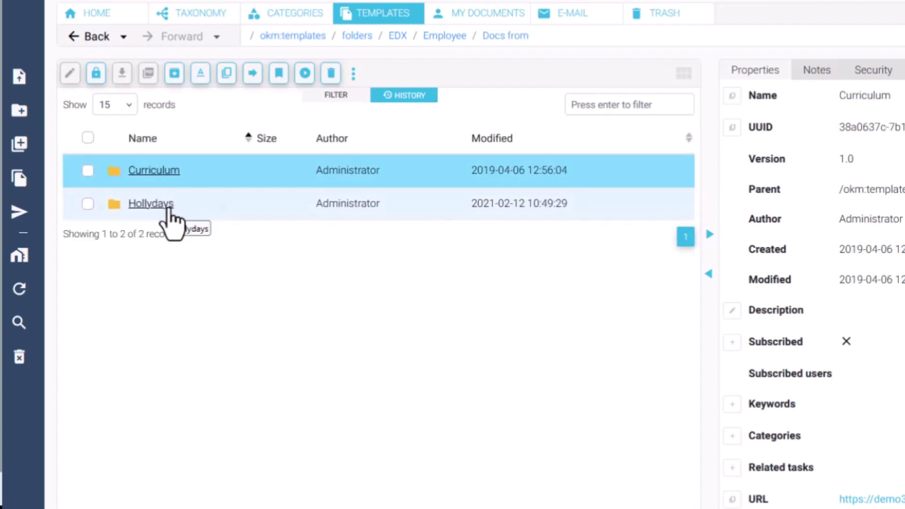
left_click(444, 35)
double_click(146, 203)
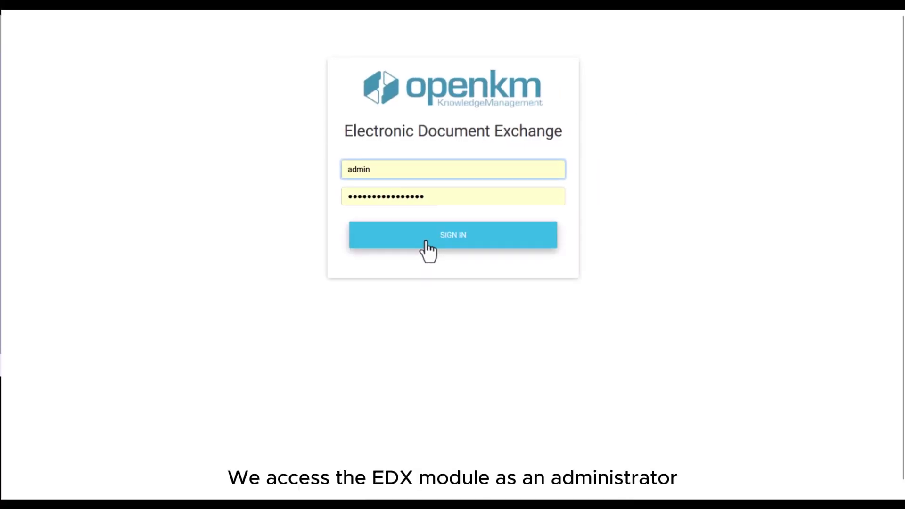
left_click(428, 246)
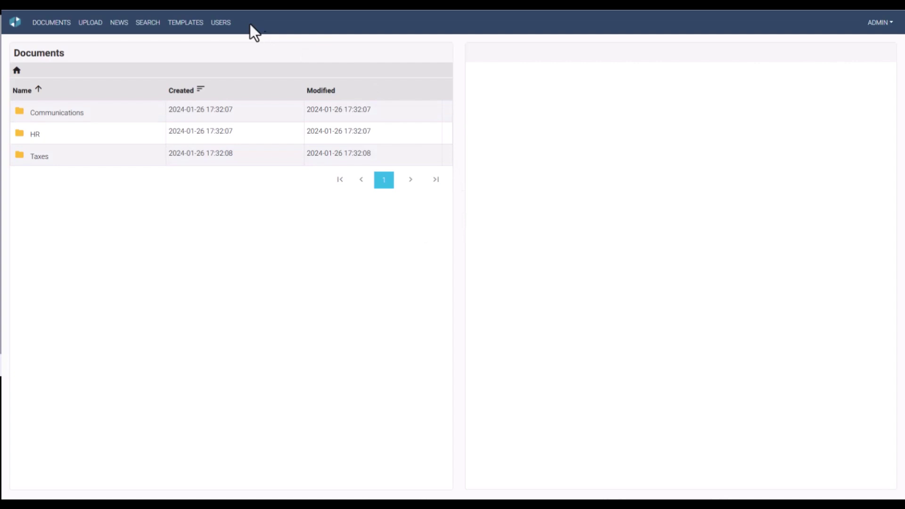
Start a new EDX template named Client
left_click(185, 22)
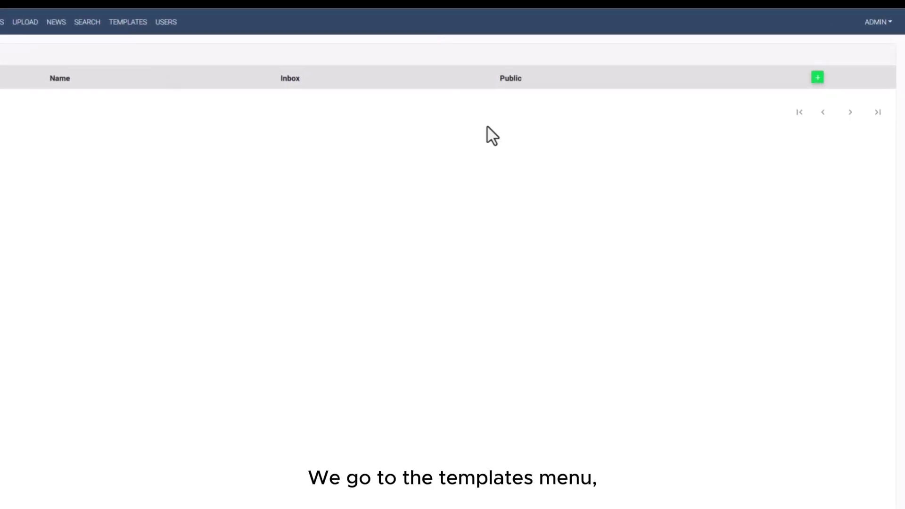
left_click(804, 85)
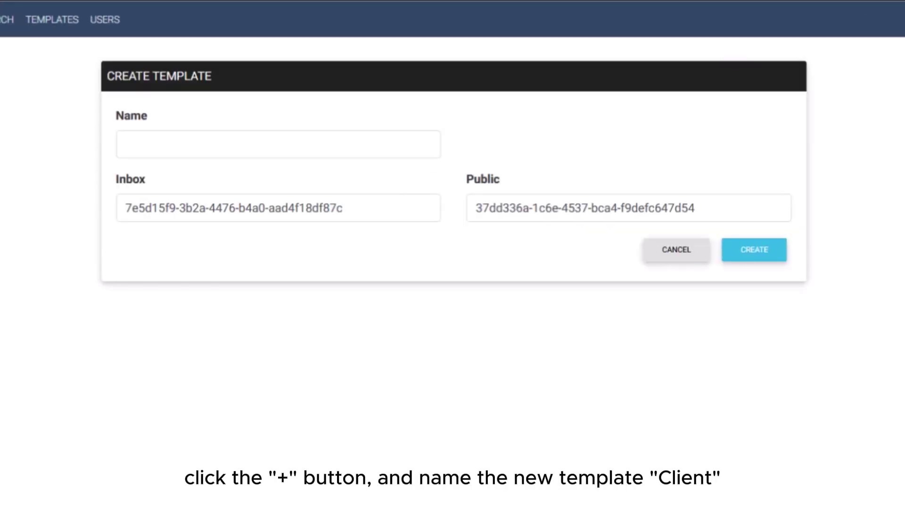
left_click(273, 145)
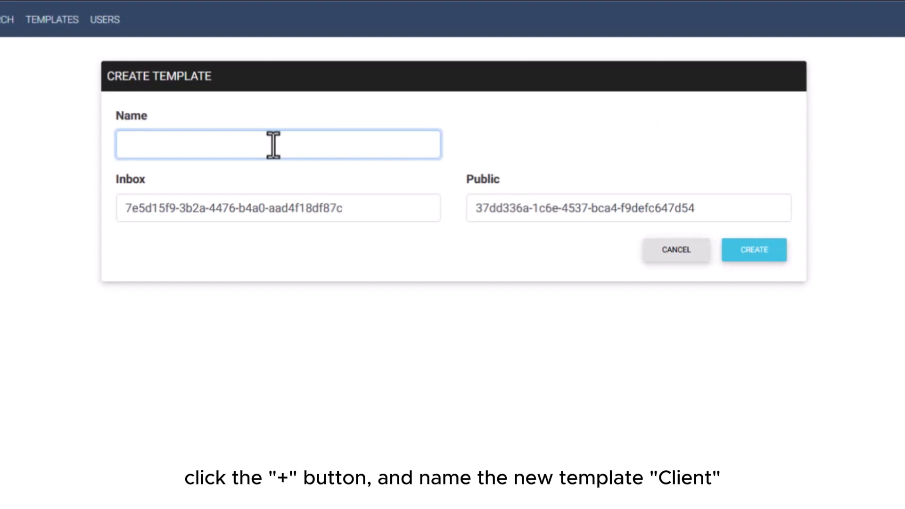
type("C")
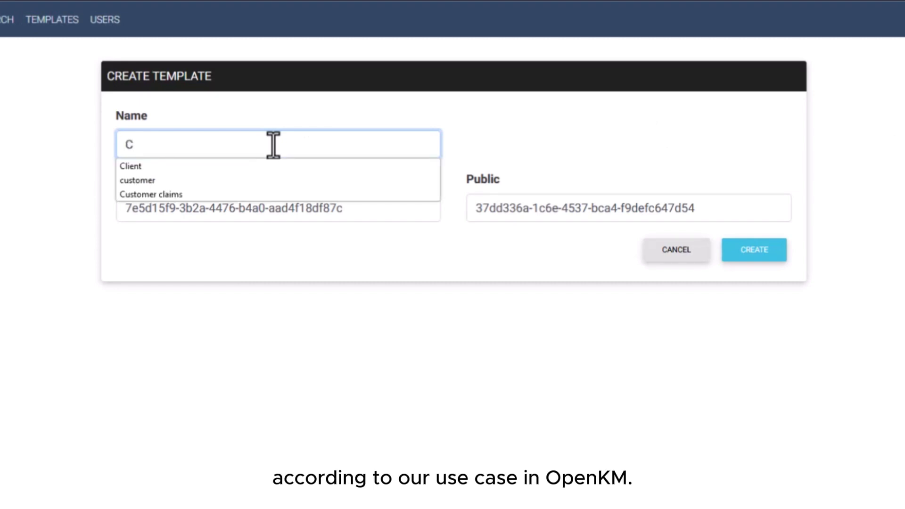
left_click(177, 166)
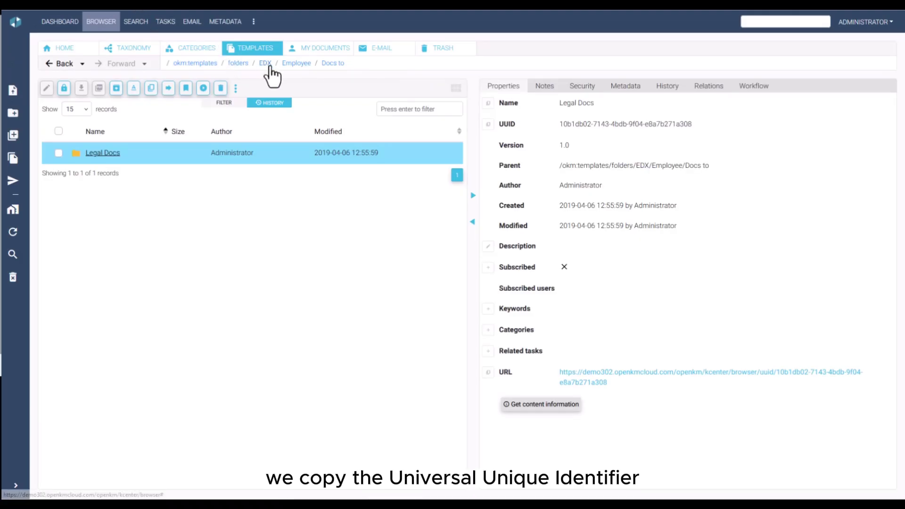
Link the Client Docs from UUID as inbox and Docs to UUID as public, and create the template
left_click(265, 63)
double_click(95, 152)
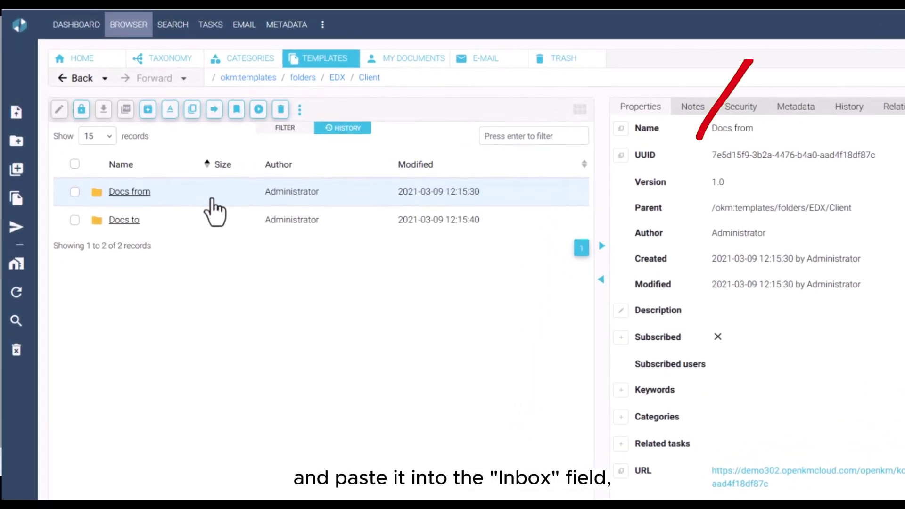
left_click(216, 194)
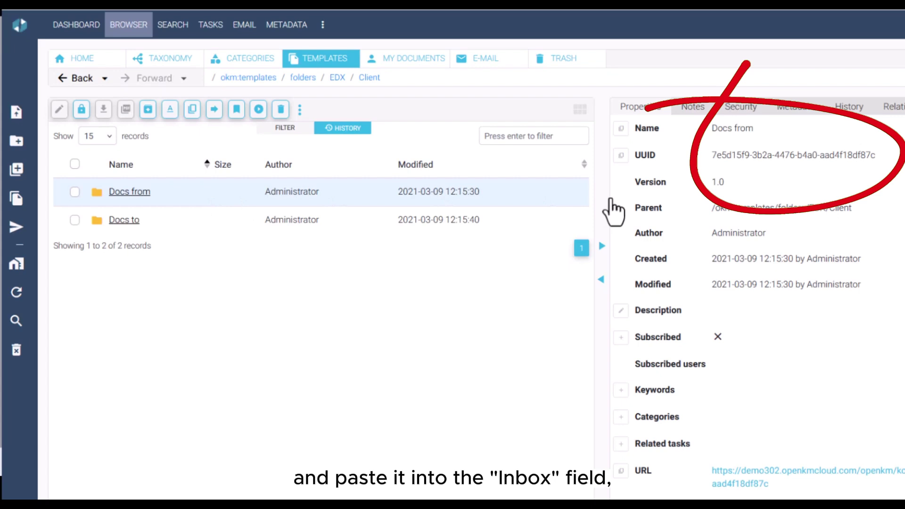
left_click_drag(876, 155, 712, 157)
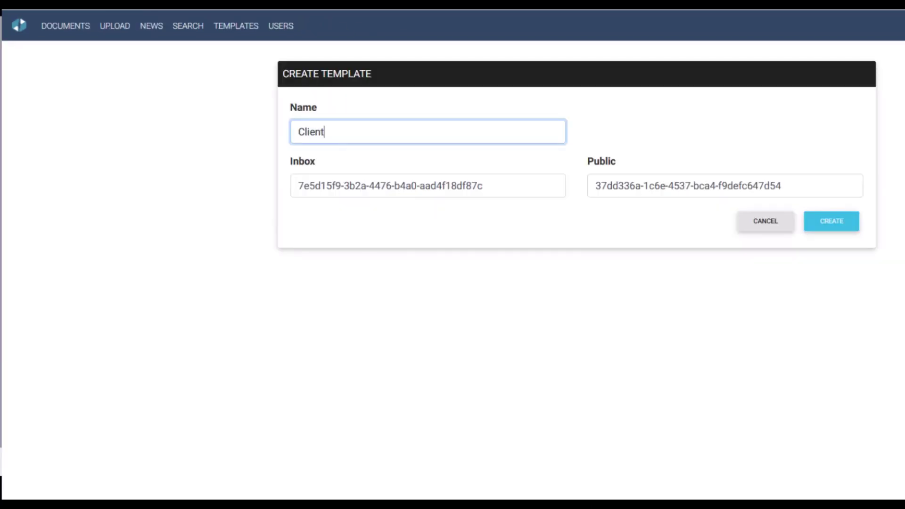
left_click_drag(495, 185, 289, 185)
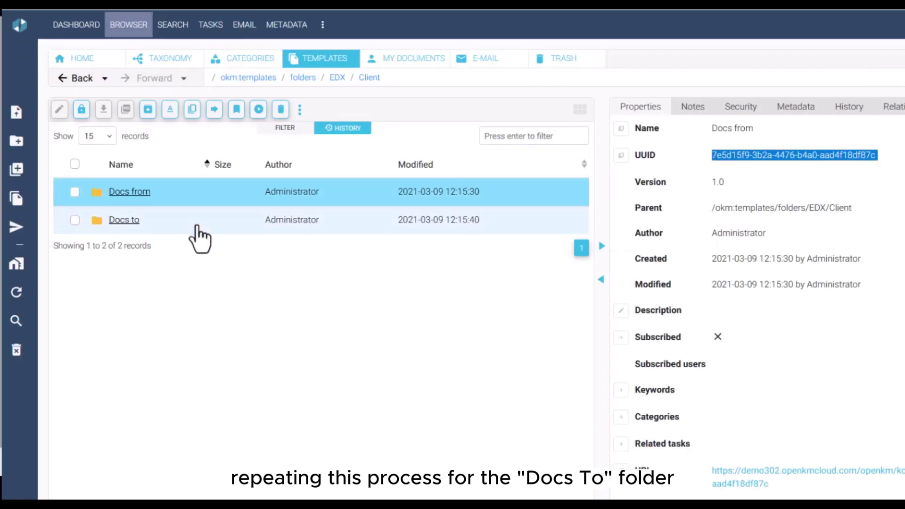
left_click(198, 220)
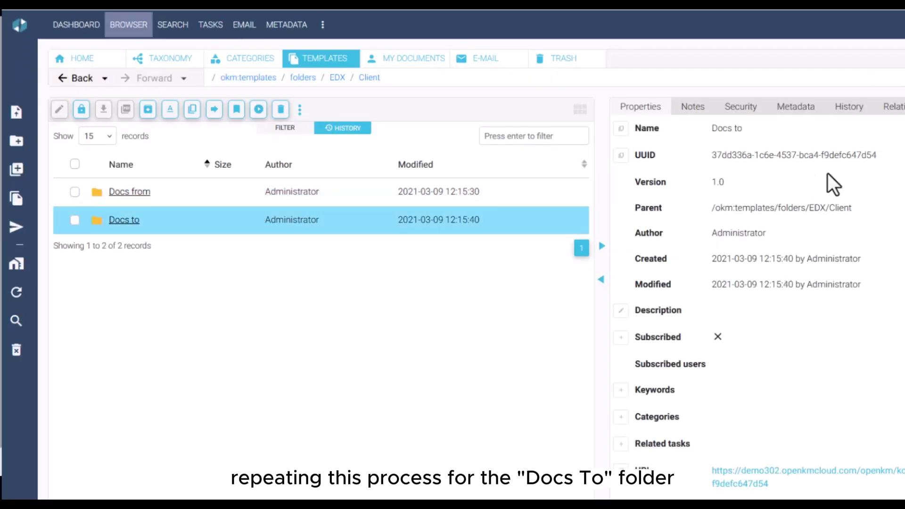
mouse_move(876, 155)
left_mouse_down()
mouse_move(710, 155)
mouse_move(555, 173)
left_mouse_up()
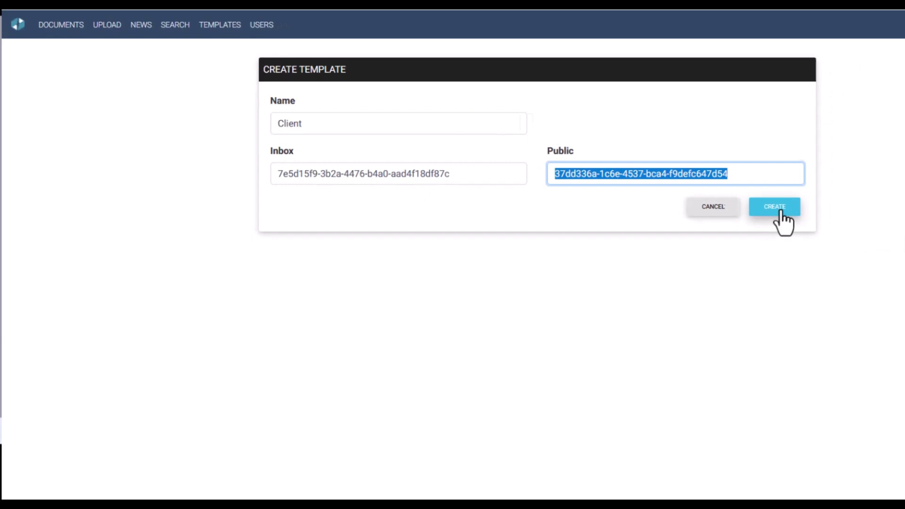
left_click(774, 206)
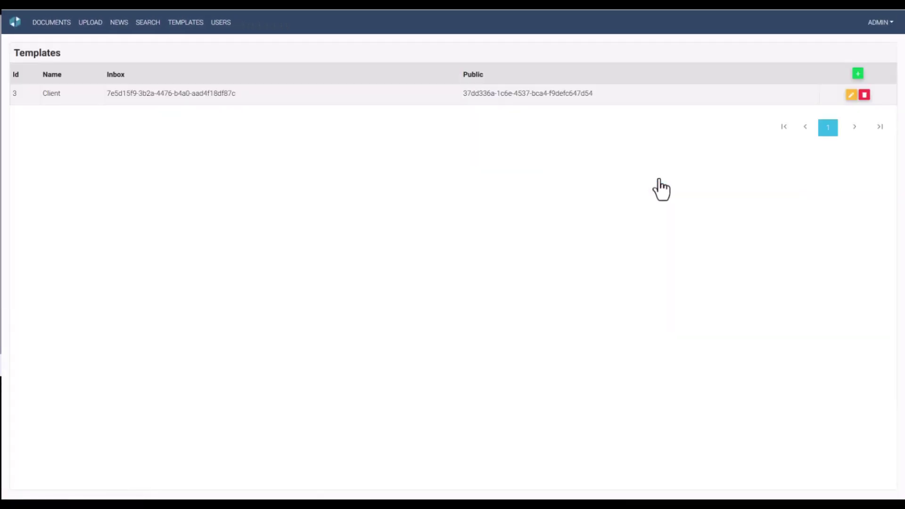
Start an Employee template and set its inbox to the Employee Docs from folder UUID
left_click(858, 74)
left_click(336, 105)
type("Employee")
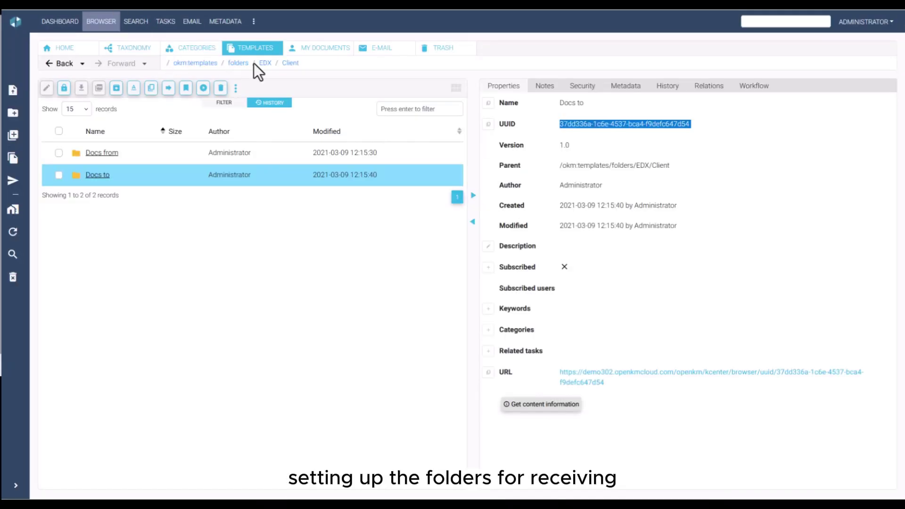
left_click(265, 63)
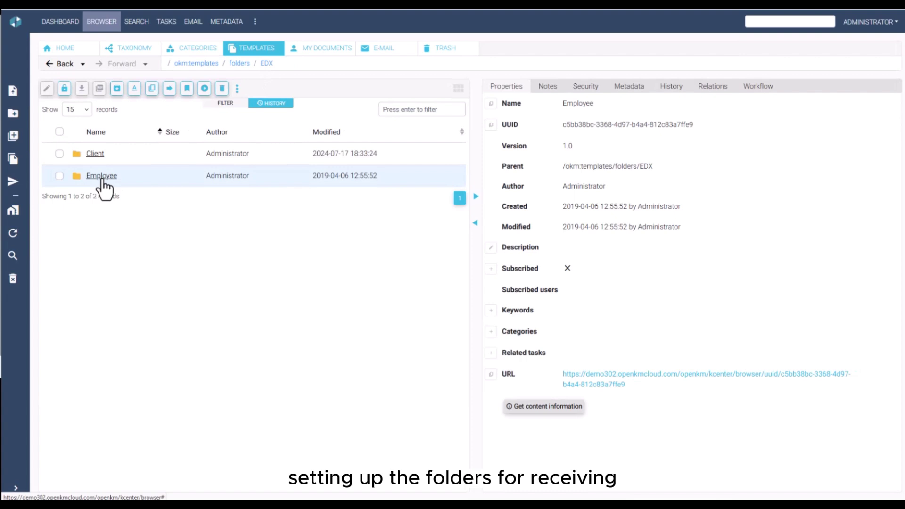
left_click(99, 175)
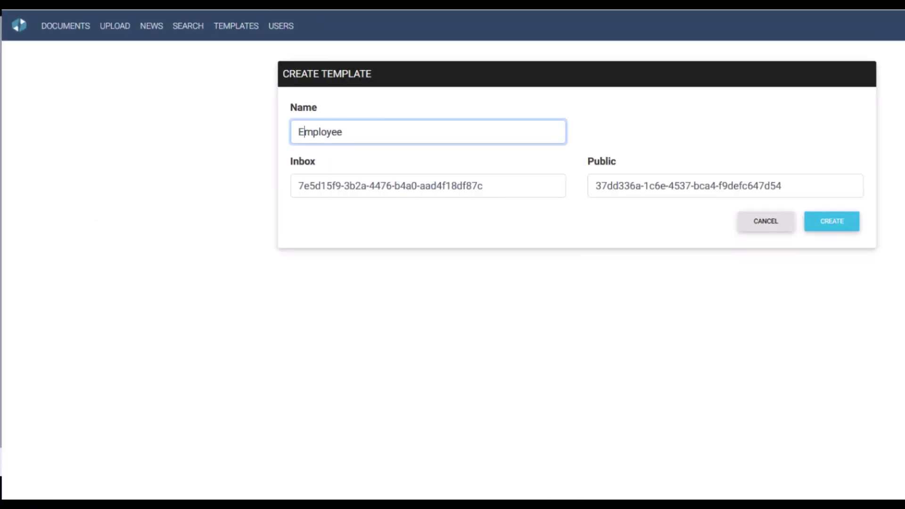
left_click_drag(489, 194, 278, 193)
type("1370b943-c222-4ac2-b24c-793b3476f585")
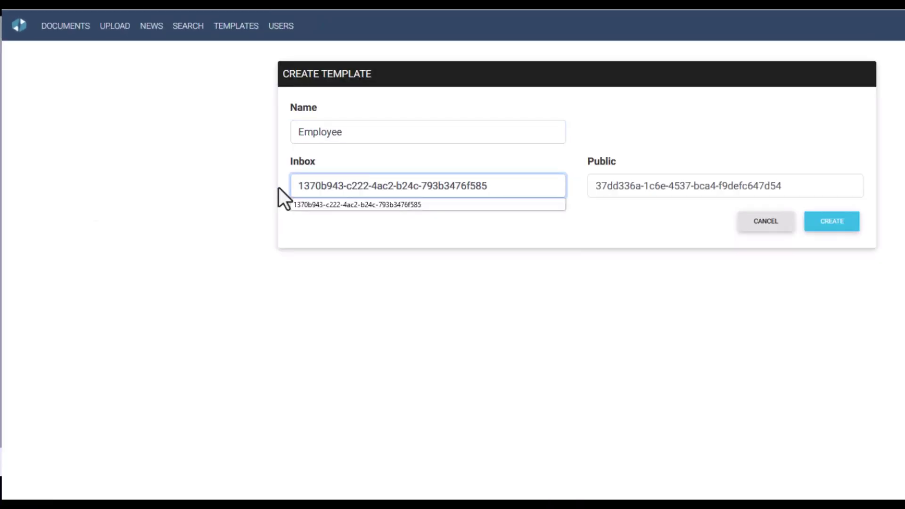
Set the Employee template's public folder to the Docs to UUID and create it
left_click(233, 224)
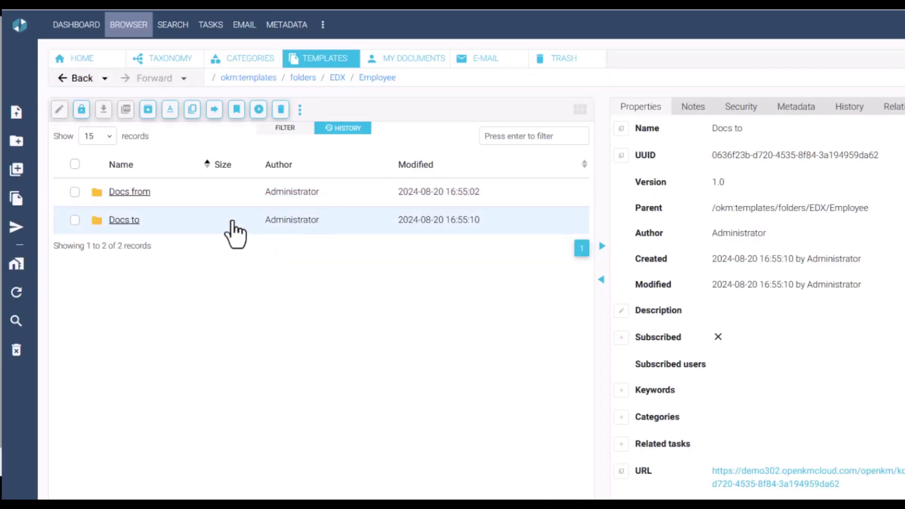
left_click(621, 156)
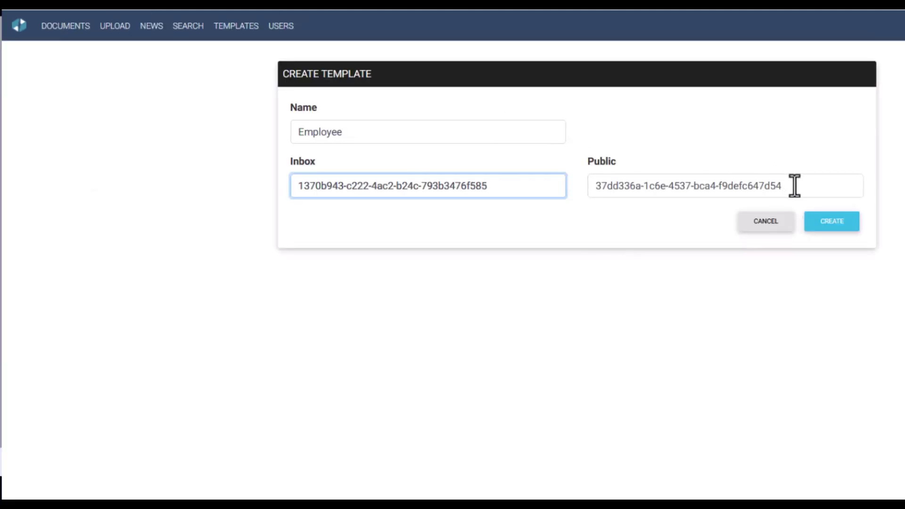
left_click_drag(795, 185, 592, 185)
key("ctrl+v")
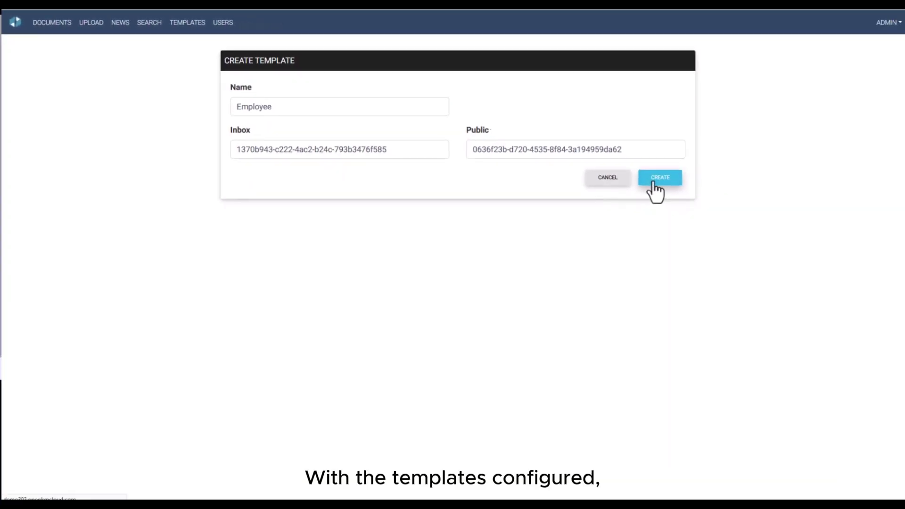
left_click(659, 177)
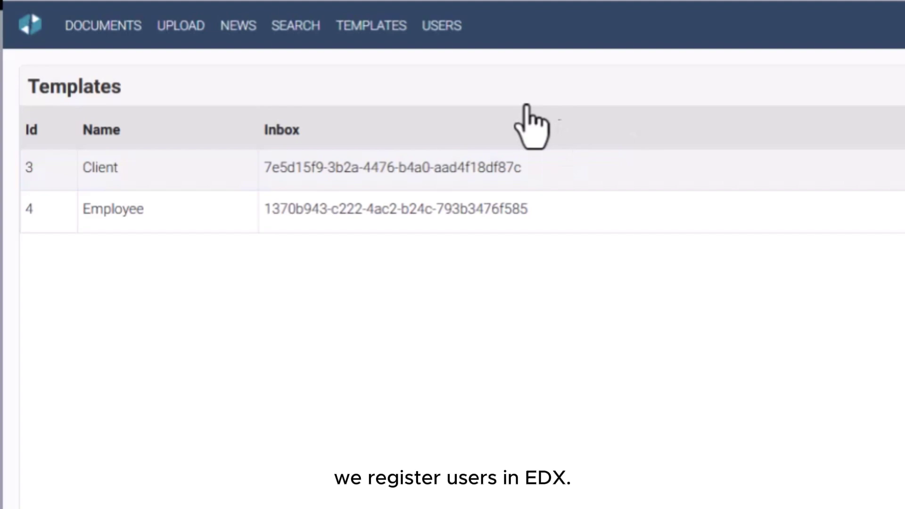
left_click(222, 23)
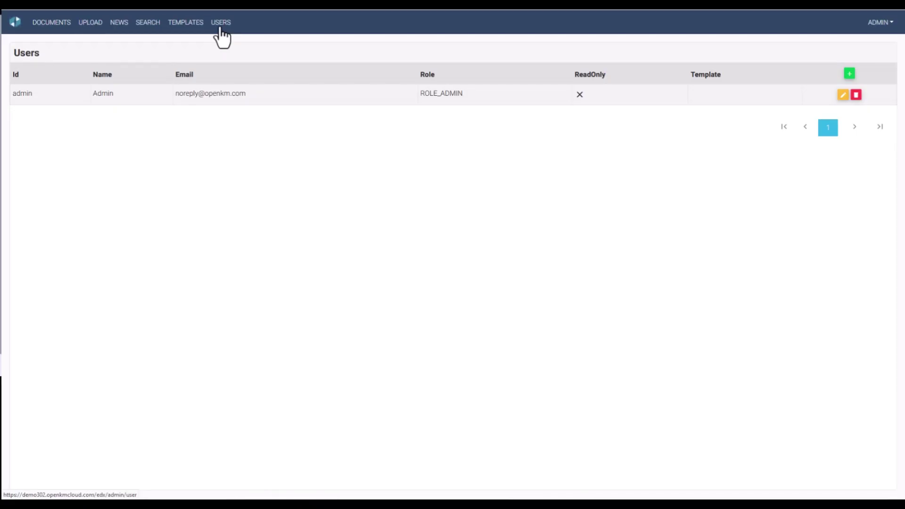
left_click(849, 74)
left_click(367, 113)
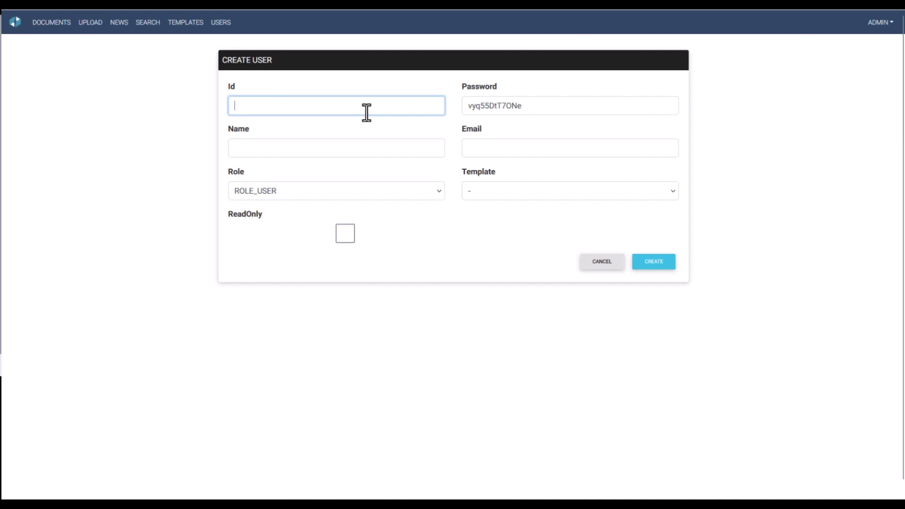
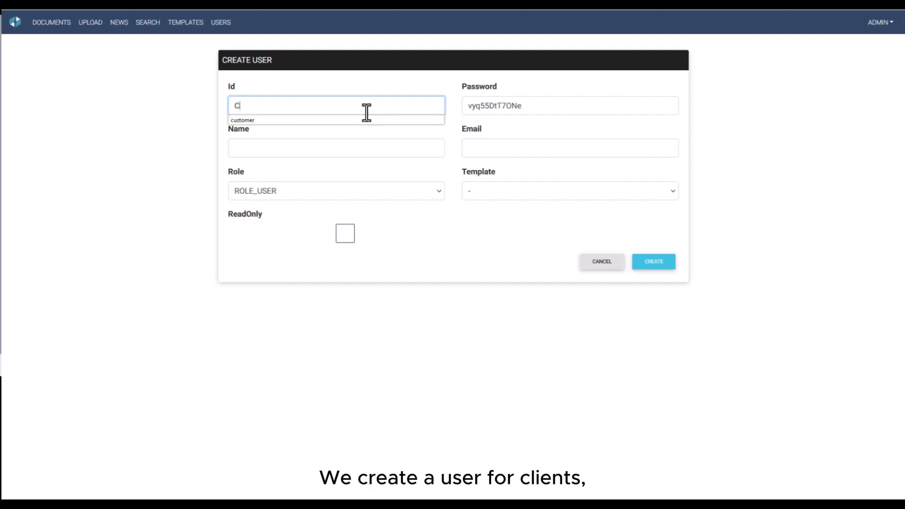
key("Tab")
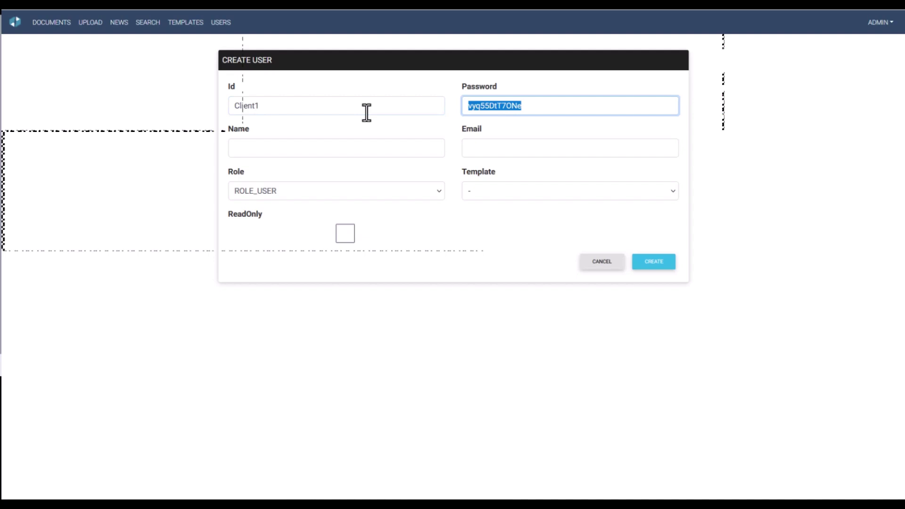
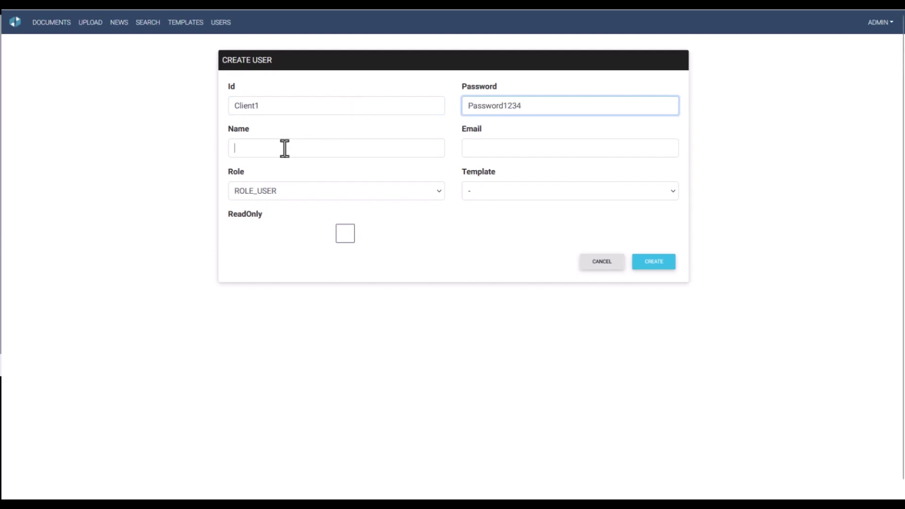
left_click(285, 148)
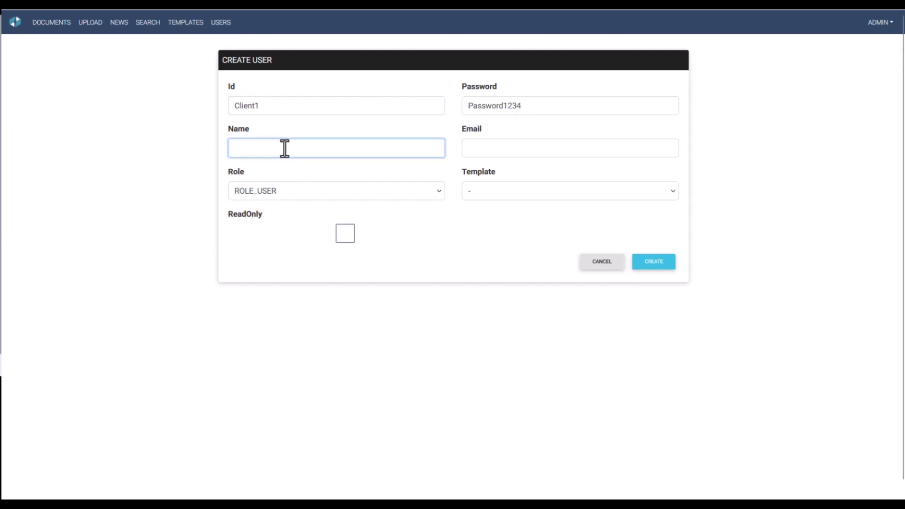
left_click(512, 150)
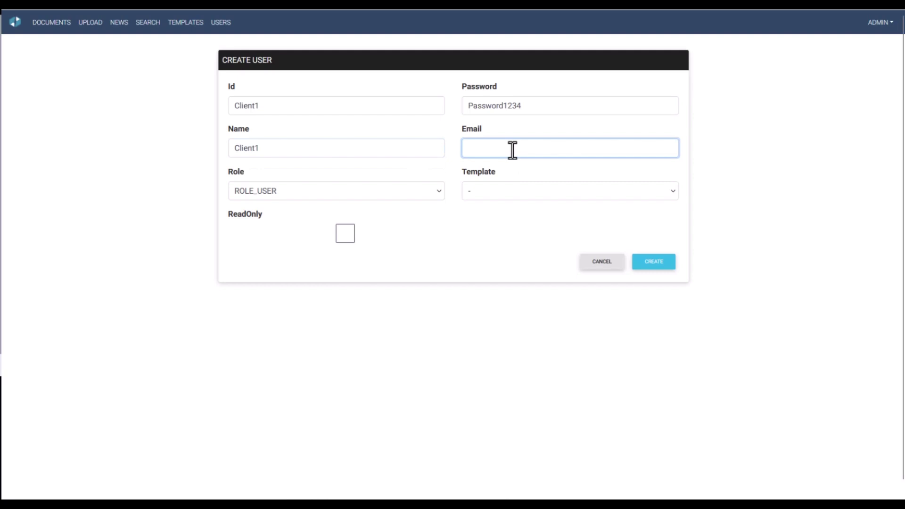
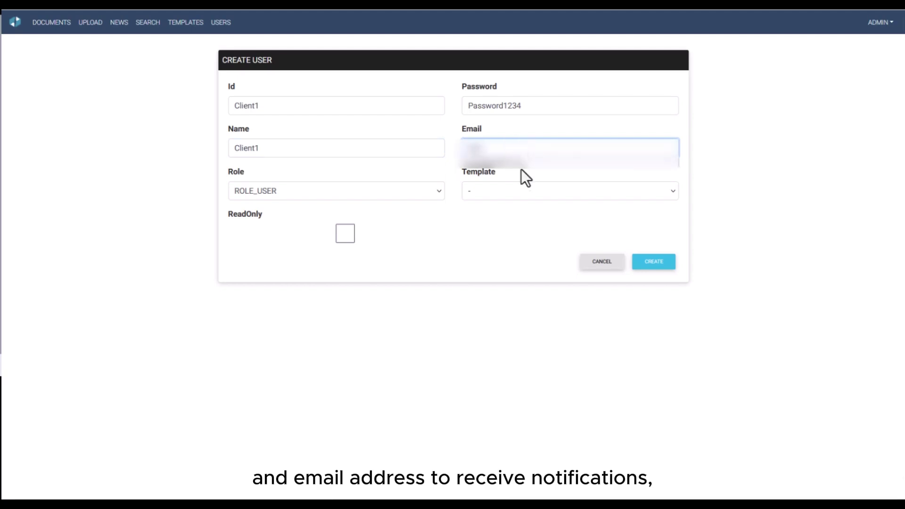
Assign the Client template to the new user
left_click(569, 191)
left_click(536, 223)
left_click(653, 262)
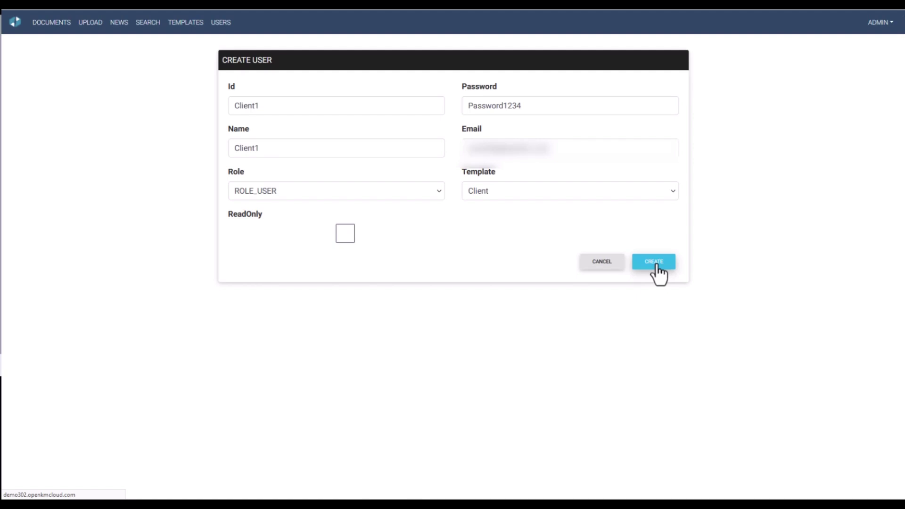
left_click(658, 268)
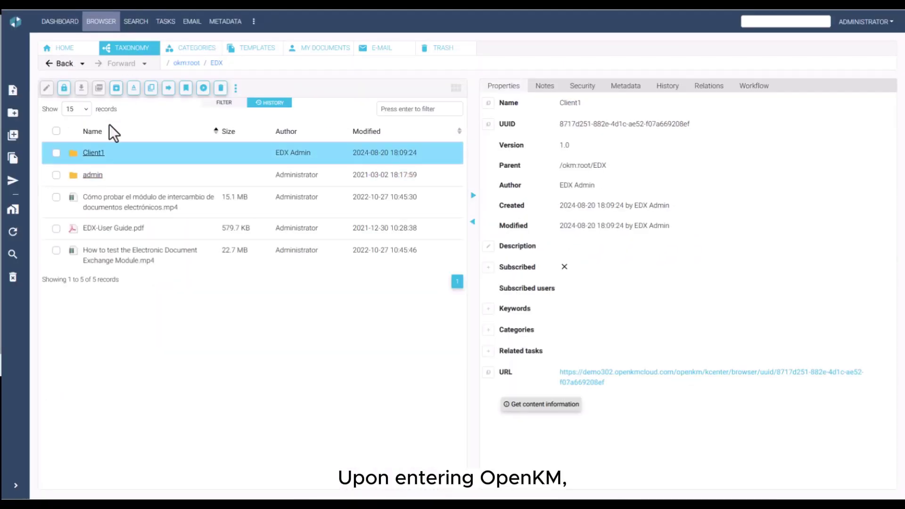
double_click(93, 153)
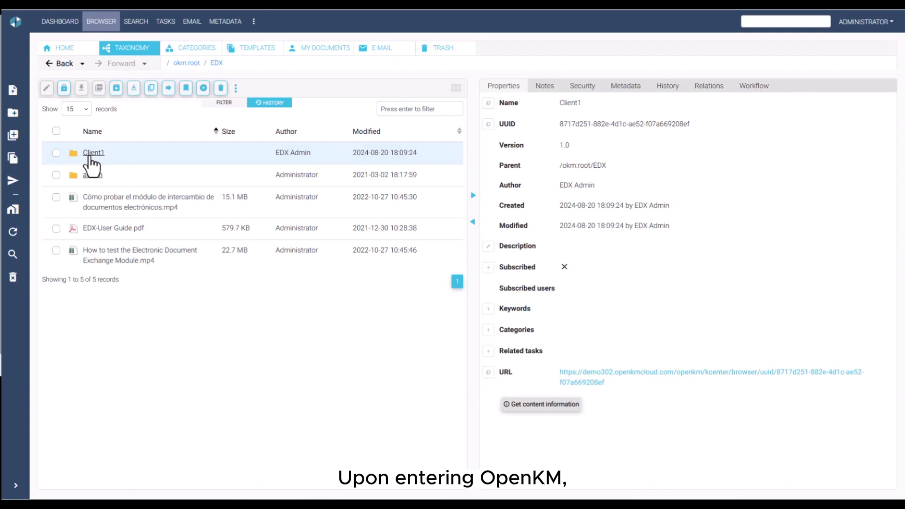
left_click(12, 90)
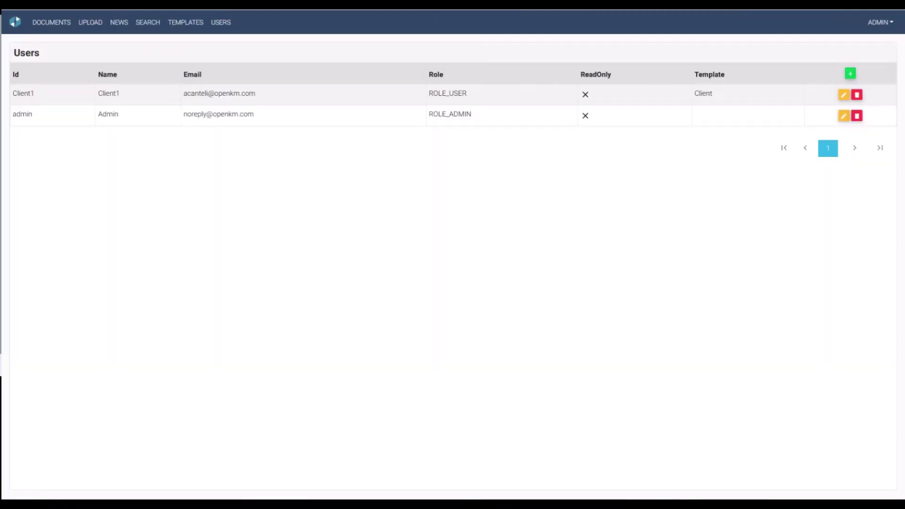
left_click(880, 22)
left_click(859, 41)
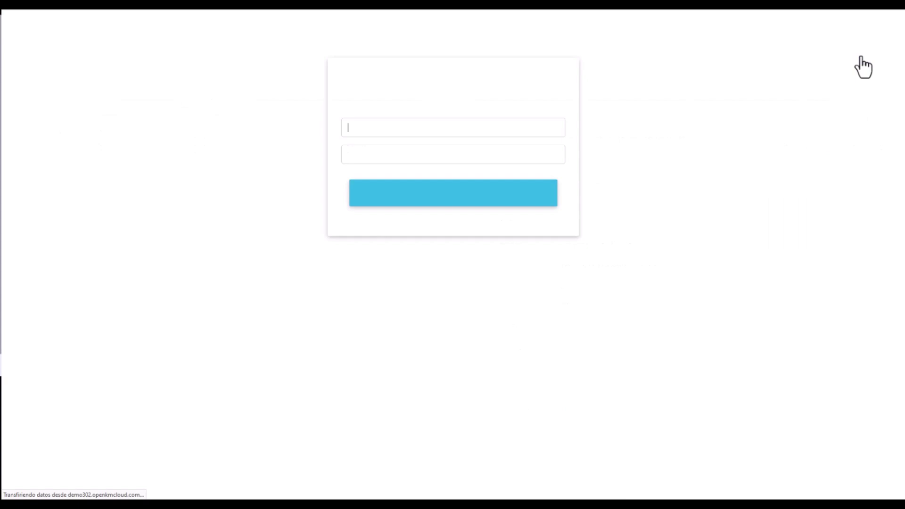
left_click(399, 235)
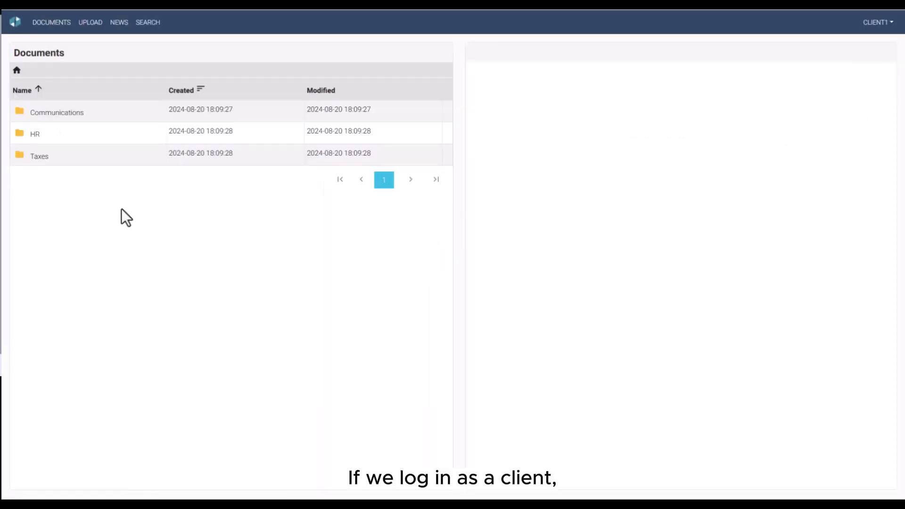
Preview the shared OpenKM Flyer.pdf from News and bring up the upload area
left_click(56, 112)
left_click(83, 159)
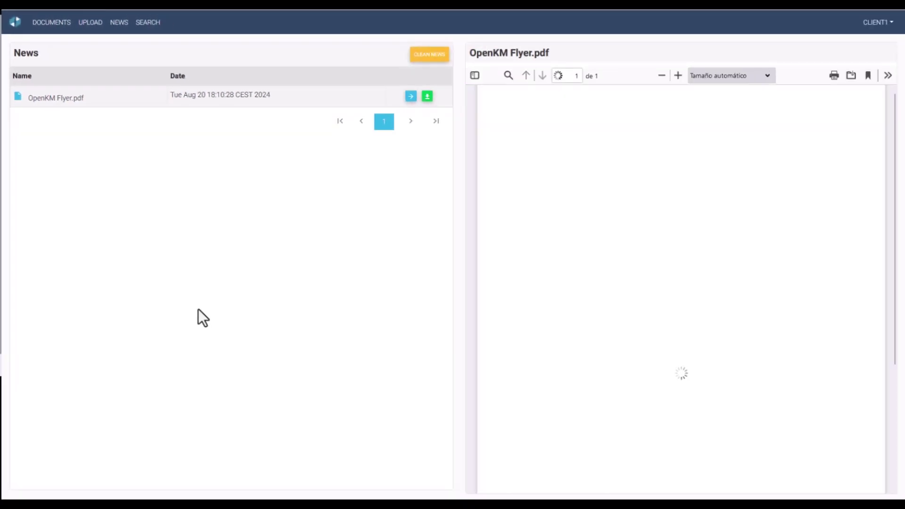
left_click(661, 74)
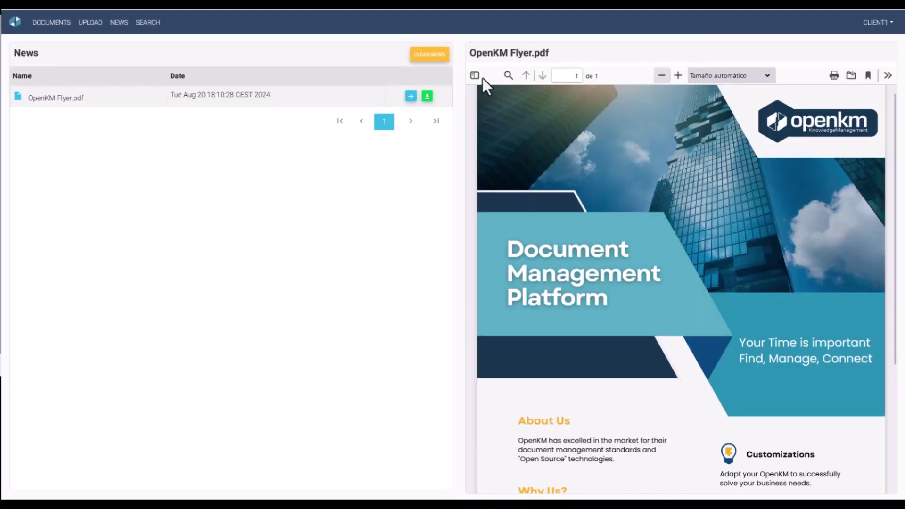
Upload Sample invoice.pdf into Fees, then check it under Fees/2024 and in News
left_click(91, 22)
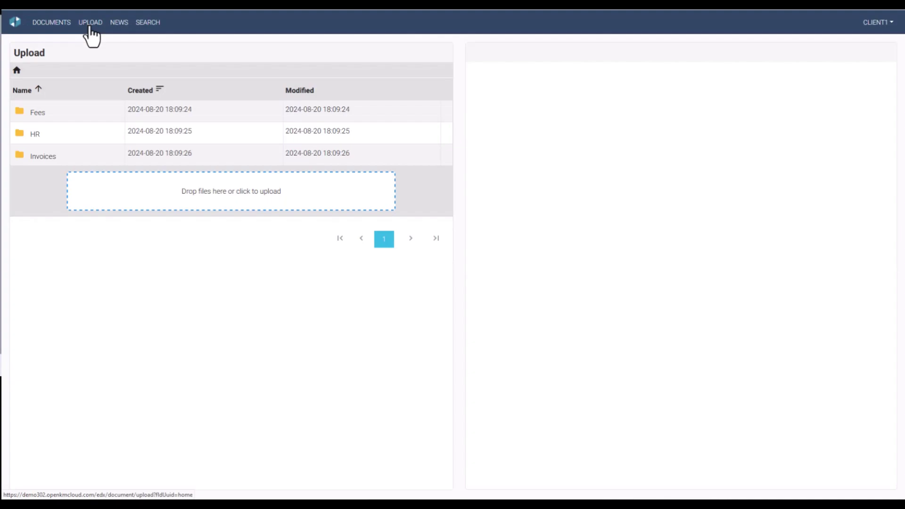
left_click(38, 113)
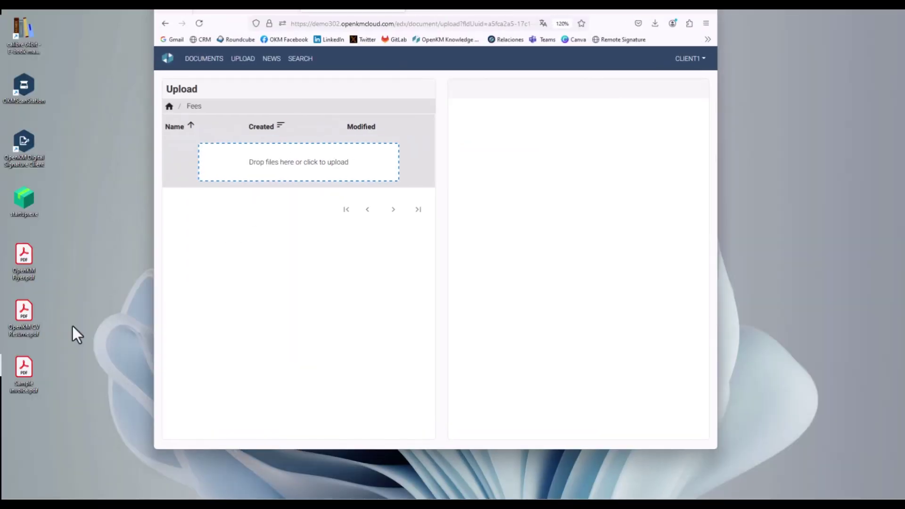
left_click_drag(23, 375, 292, 182)
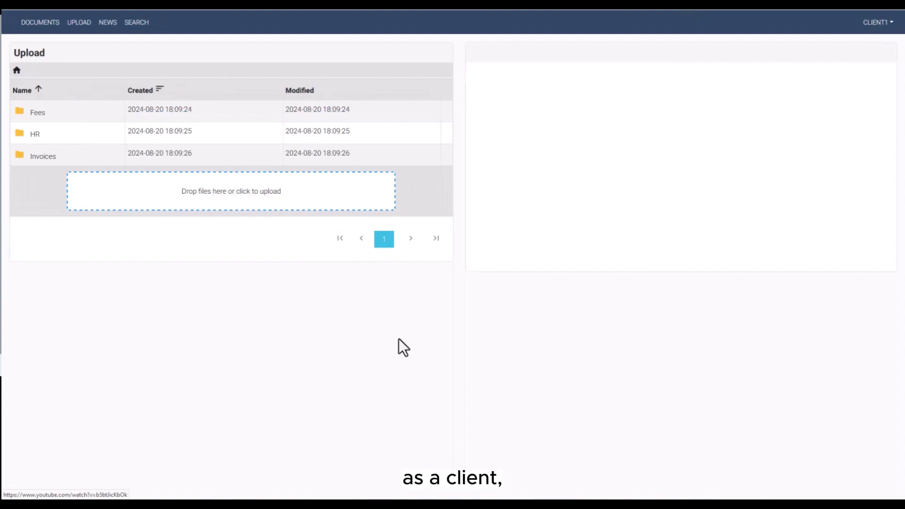
left_click(37, 112)
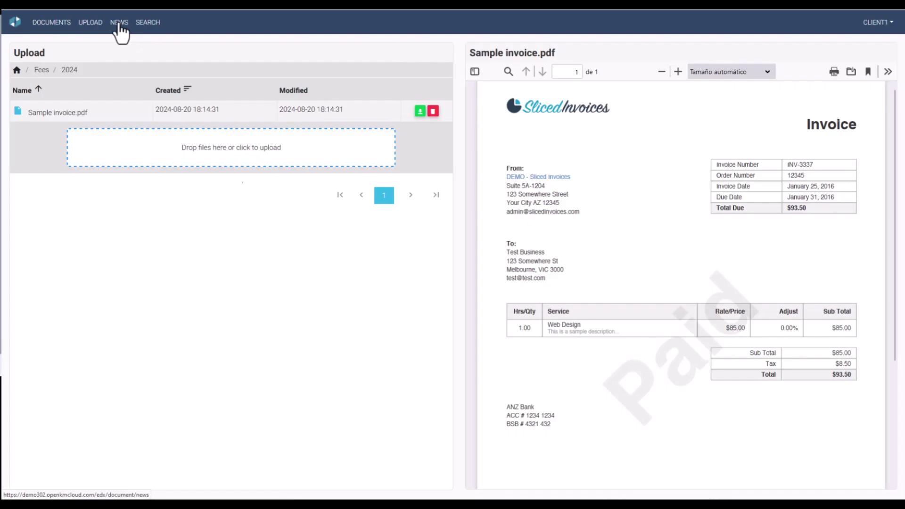
left_click(120, 22)
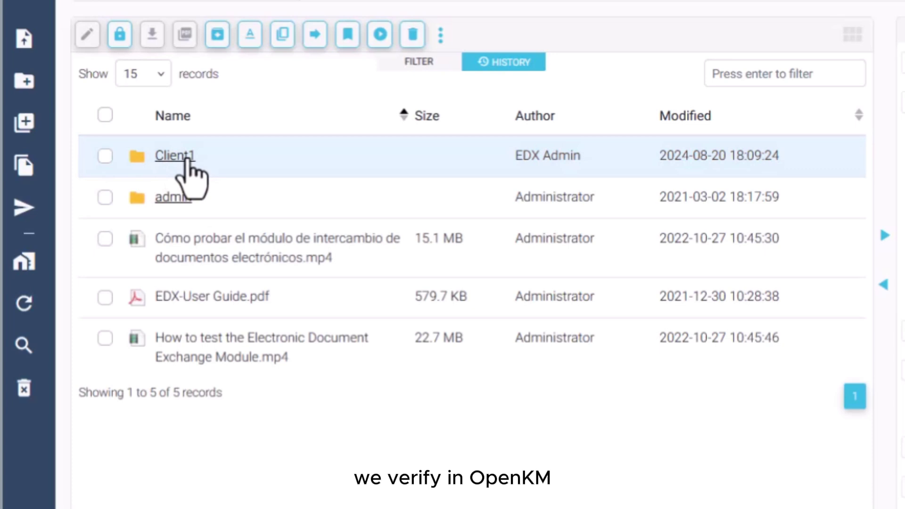
left_click(189, 159)
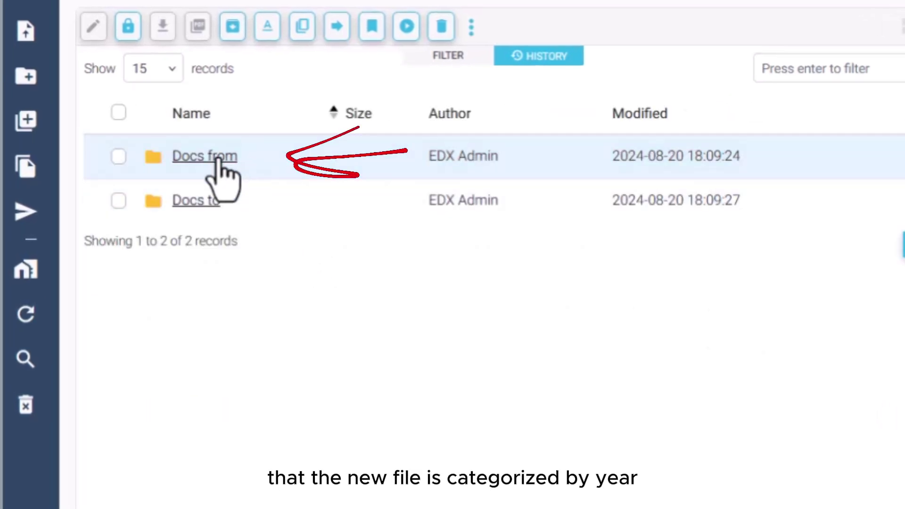
left_click(205, 156)
left_click(187, 156)
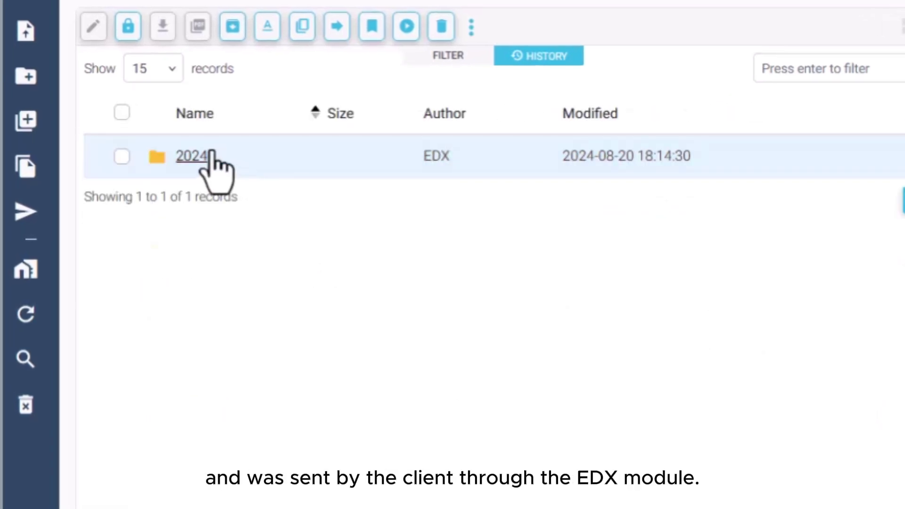
left_click(195, 158)
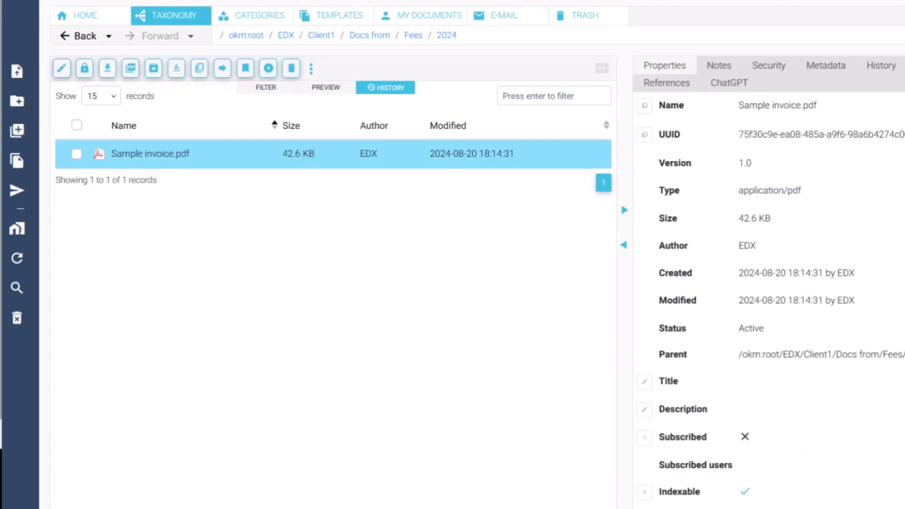